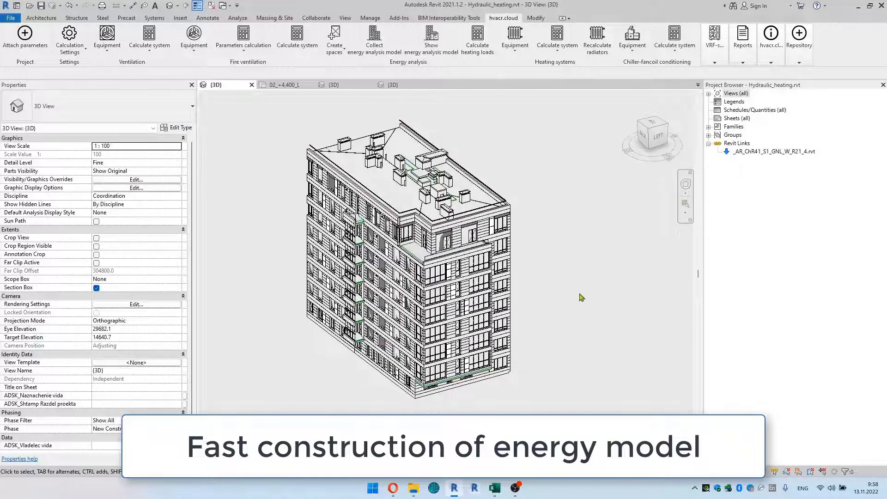
- Collect the energy analysis model from the Hydraulic_heating project and dismiss the confirmation
shift+middle_drag(580, 297, 425, 149)
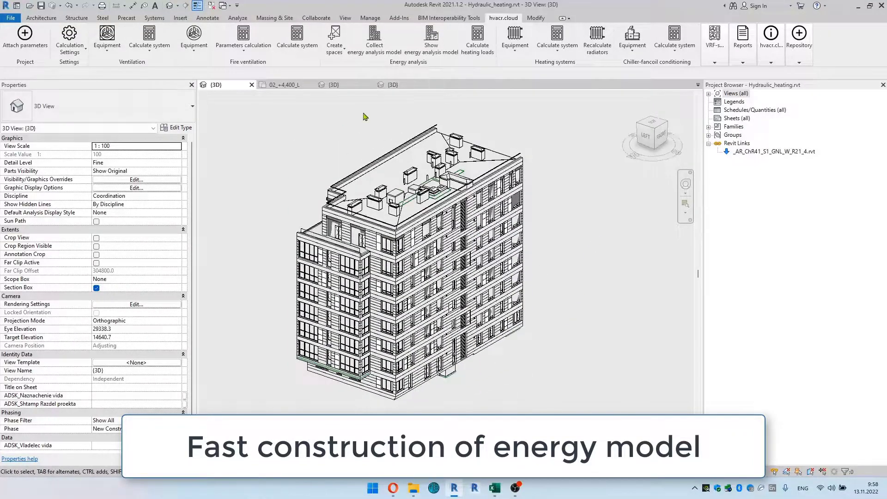
click(382, 51)
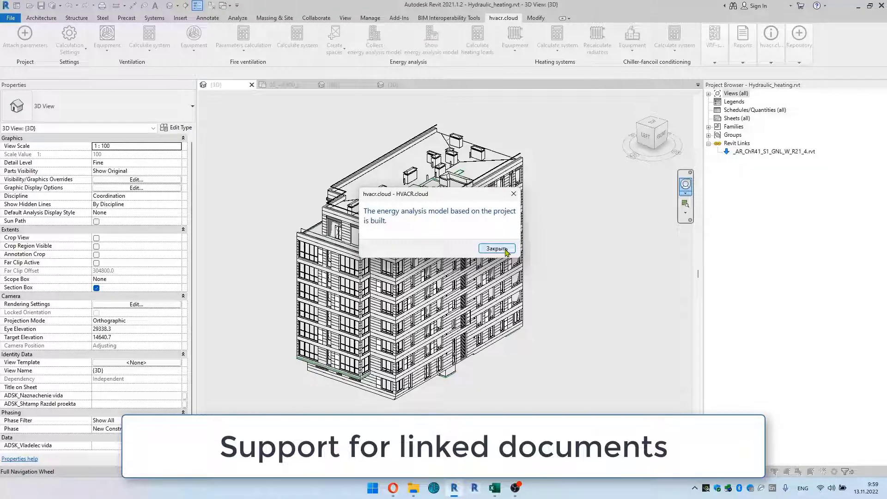
click(498, 249)
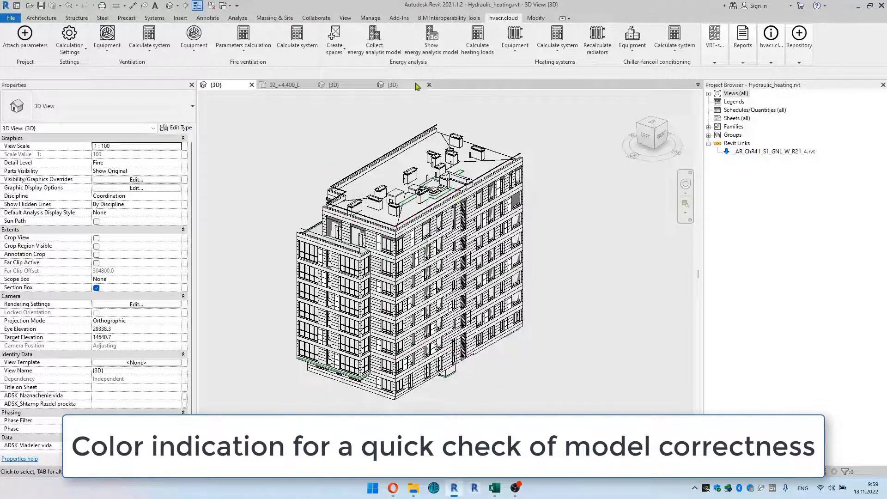
- Show the energy model in the 3D viewer on level 07 with ceilings hidden
click(434, 43)
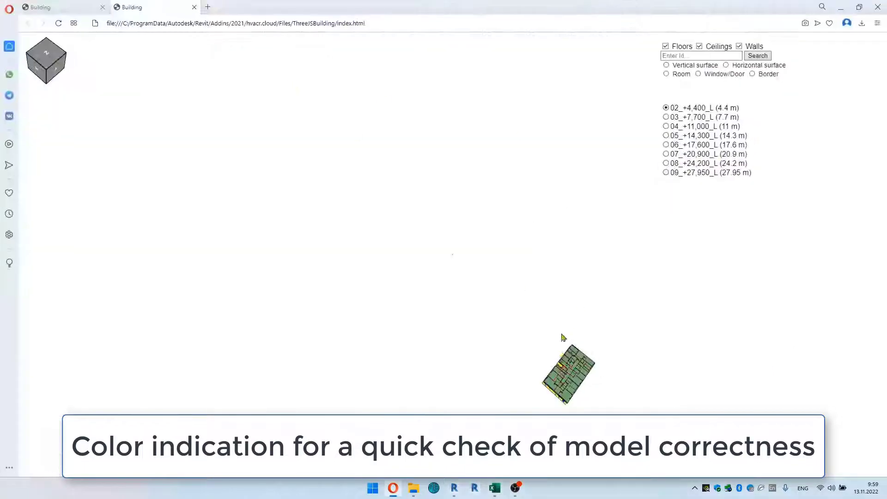
click(666, 126)
click(666, 153)
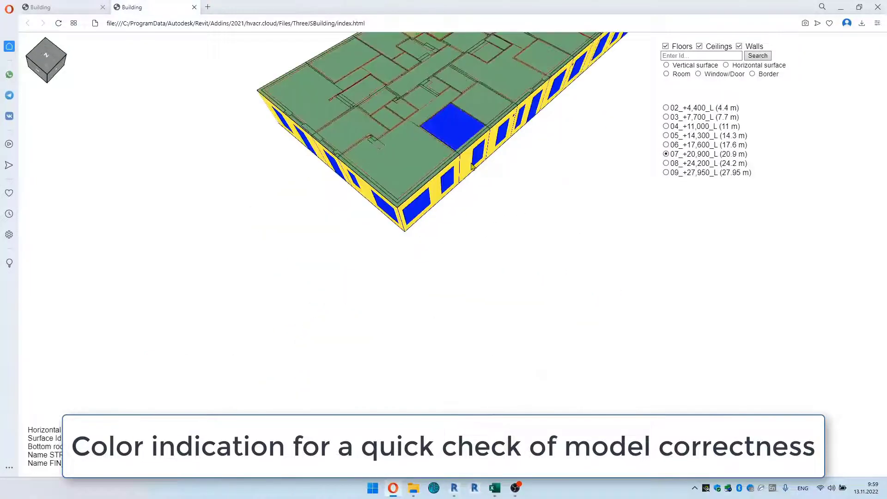
click(699, 46)
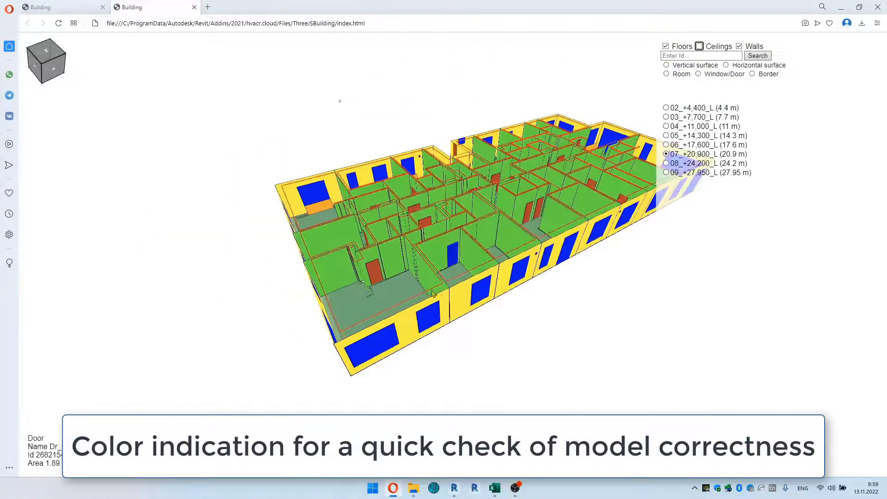
- Orbit level 07 to inspect a wall's and a window's details, then close the viewer
mouse_move(434, 294)
mouse_down()
mouse_move(318, 303)
mouse_move(443, 170)
mouse_move(596, 164)
mouse_move(317, 180)
mouse_up()
drag(434, 352, 491, 287)
mouse_move(473, 259)
mouse_down()
mouse_move(475, 227)
mouse_move(497, 251)
mouse_up()
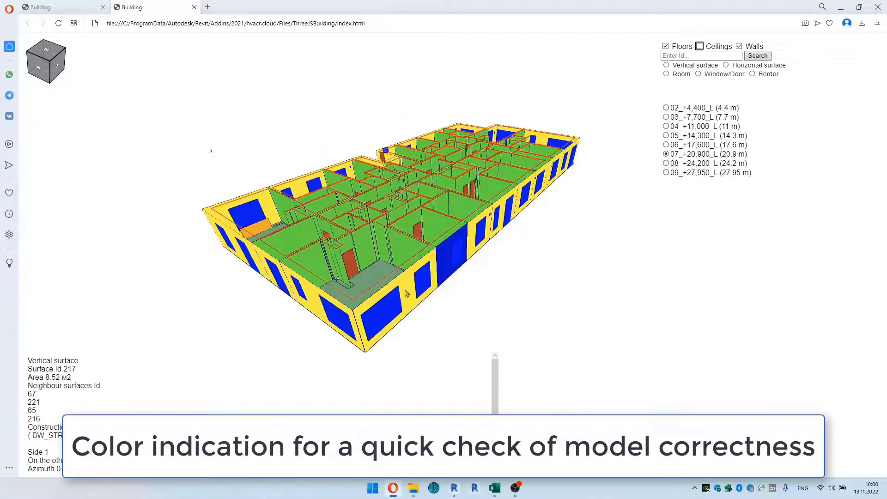
drag(412, 310, 444, 277)
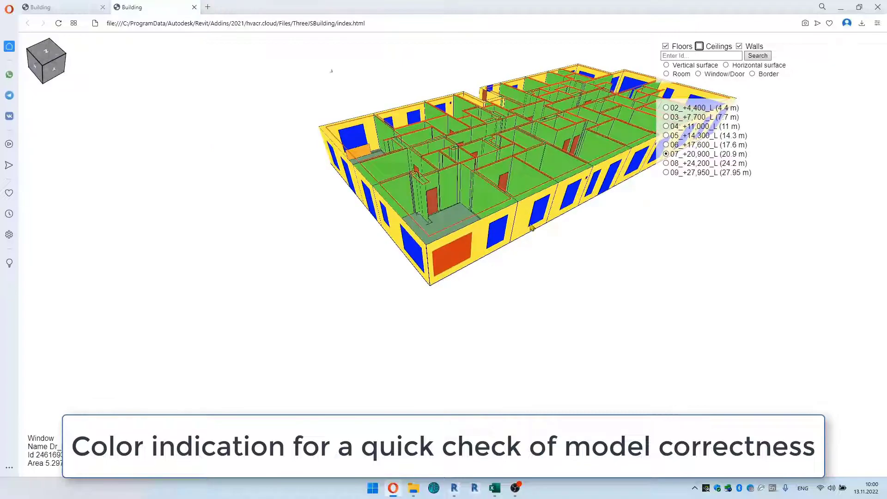
drag(531, 227, 505, 242)
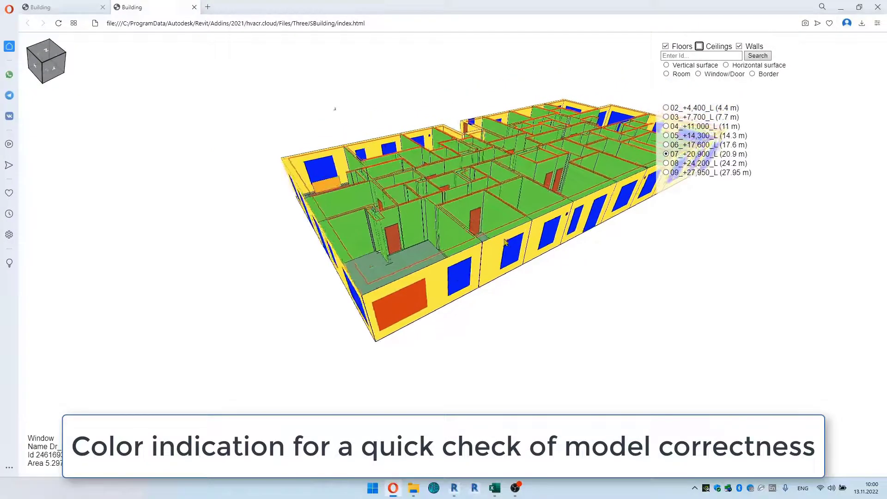
click(876, 10)
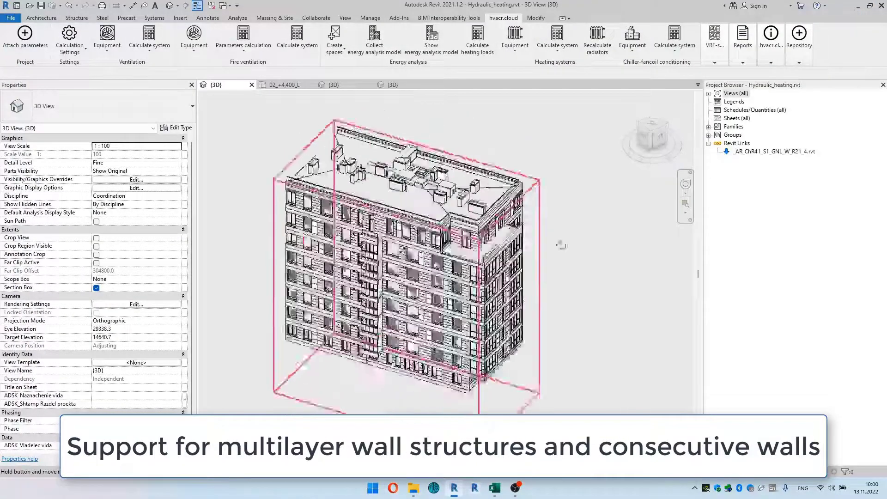
- From the RIGHT view, zoom in and cycle through the exterior wall's outer layer and slab edge
click(656, 139)
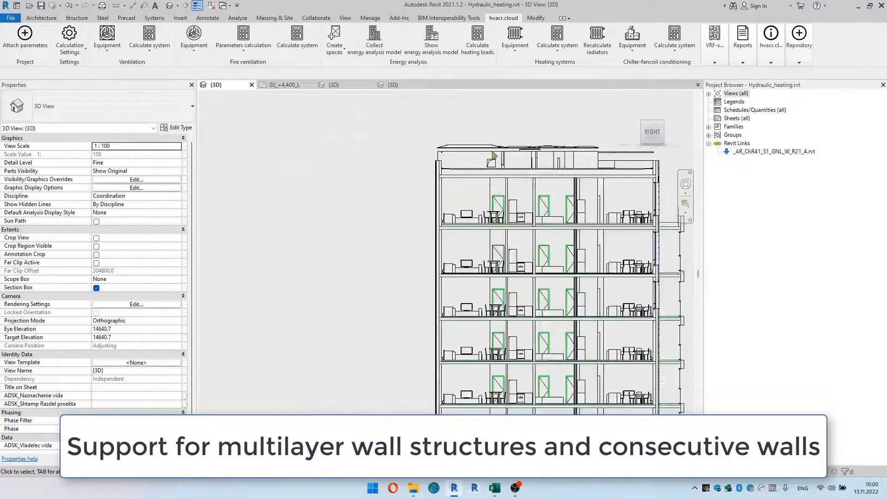
scroll(455, 170, up, 5)
scroll(455, 169, up, 3)
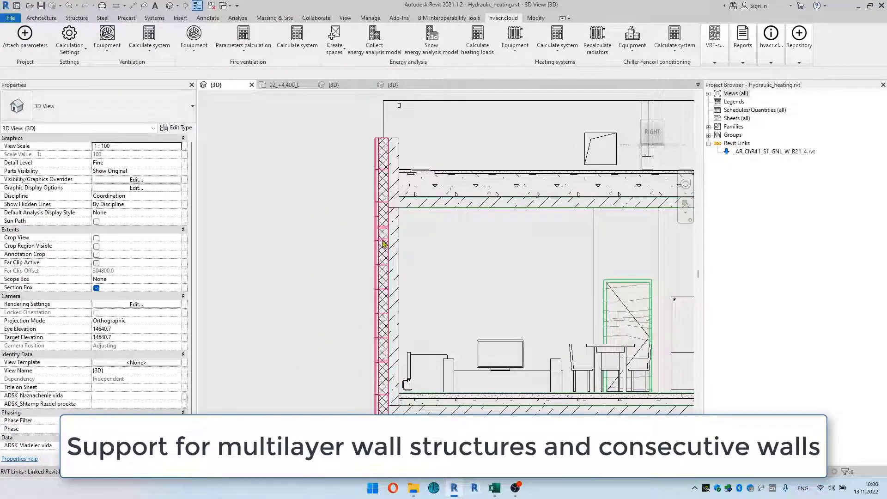
click(383, 244)
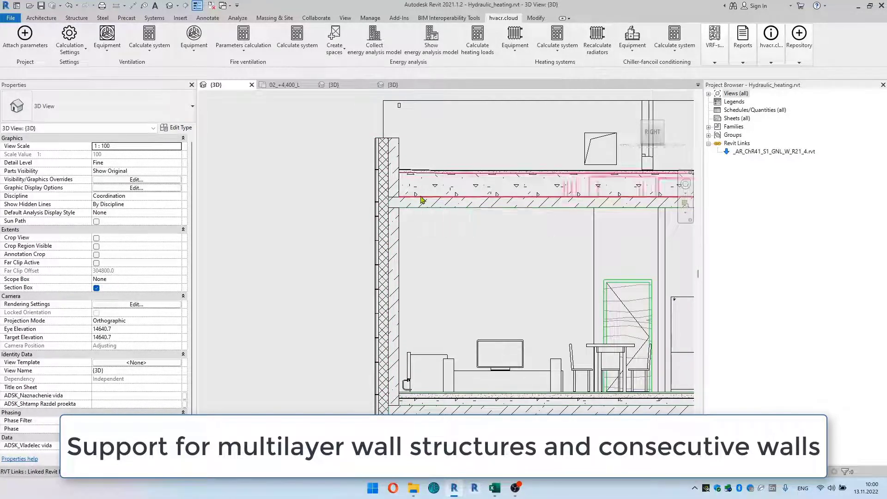
key(Tab)
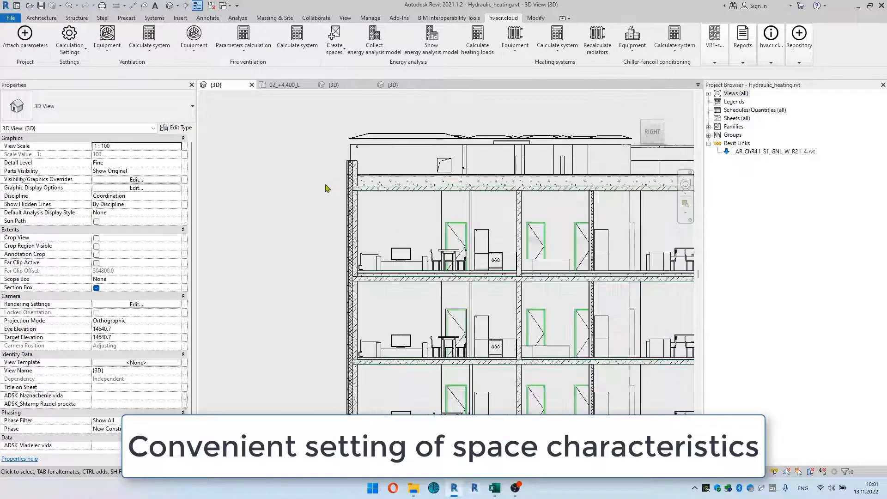
- Open the Section 1 project from the hvacr.cloud projects list
click(488, 60)
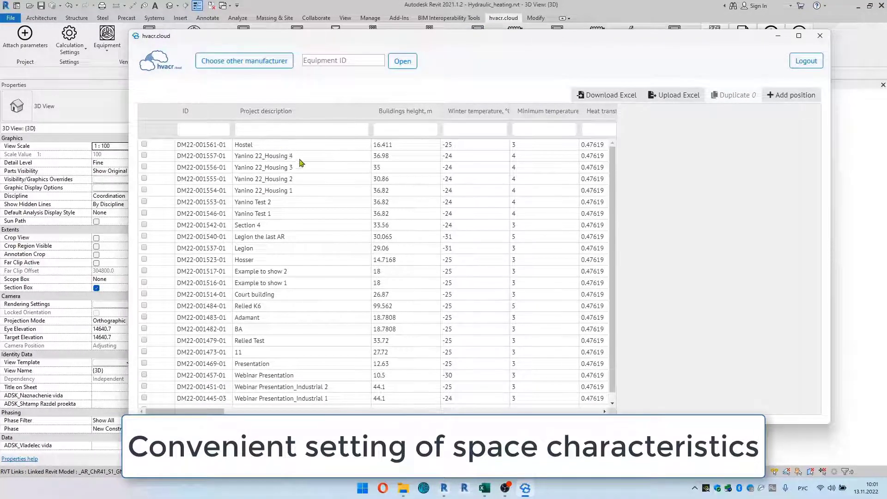
scroll(299, 162, down, 5)
double_click(321, 363)
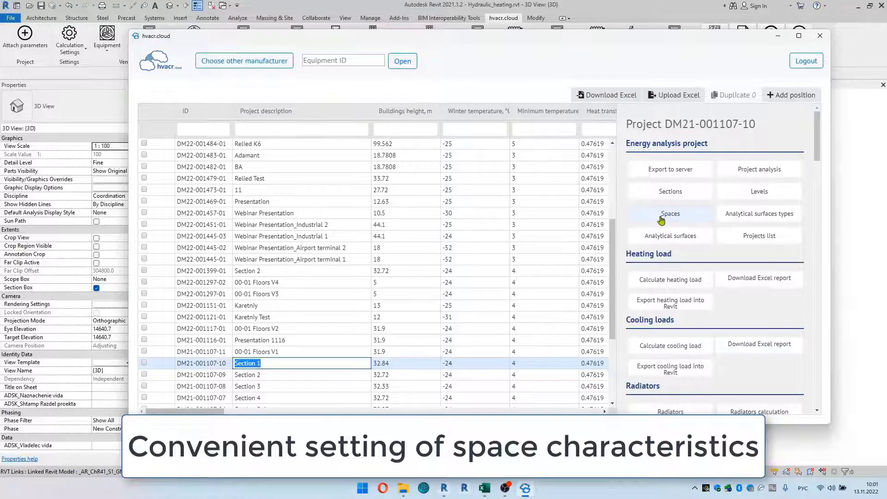
- Browse the Section 1 spaces table across lighting, equipment, people count and work-load columns
click(679, 215)
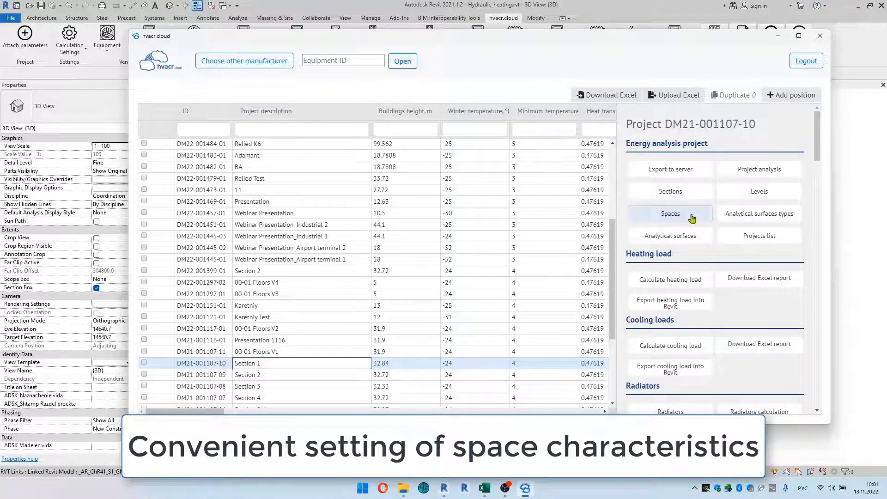
drag(234, 410, 347, 412)
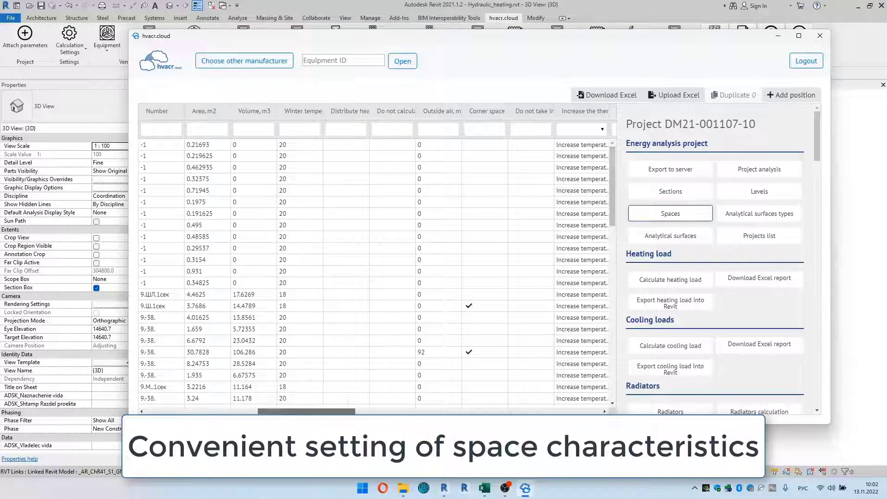
scroll(432, 146, right, 3)
scroll(402, 404, right, 3)
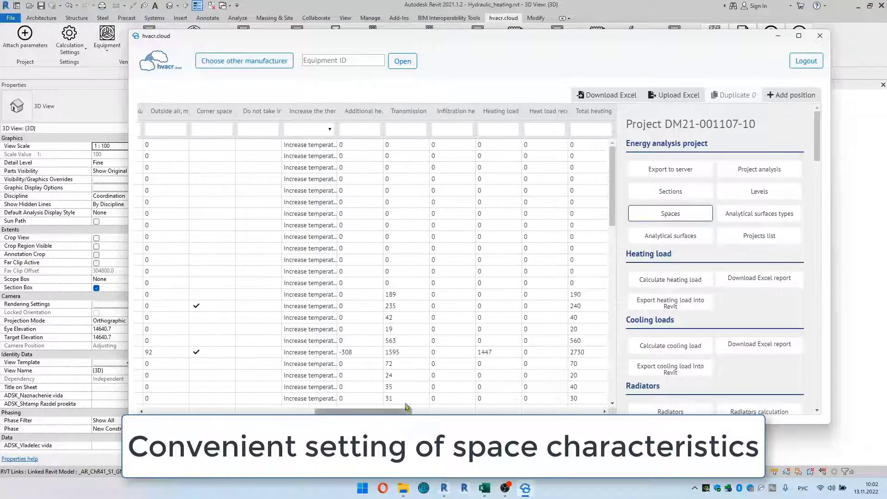
scroll(365, 401, right, 3)
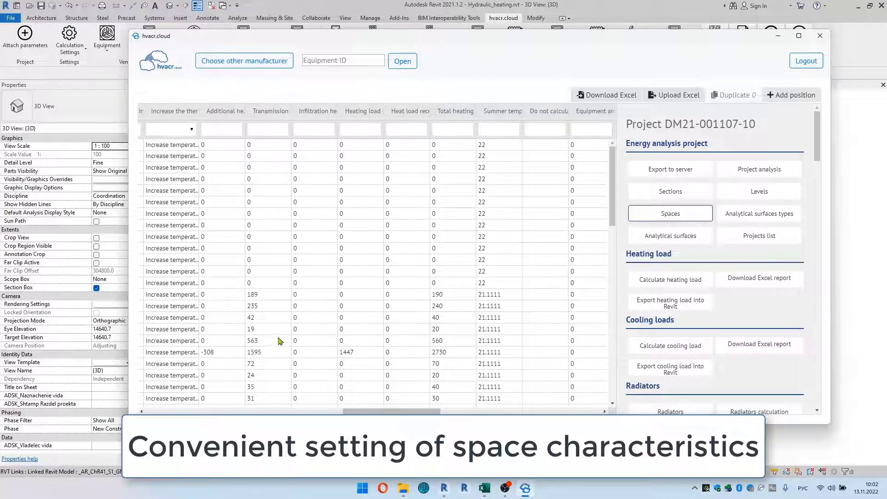
scroll(492, 385, right, 3)
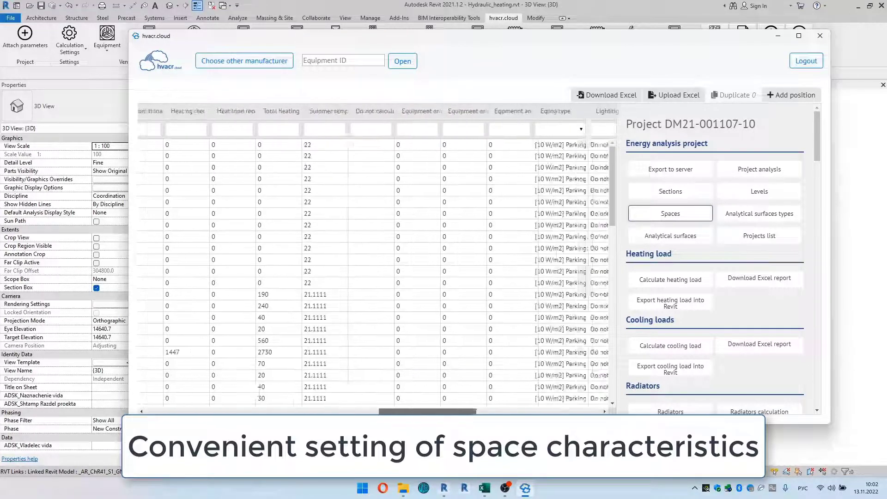
scroll(492, 385, right, 4)
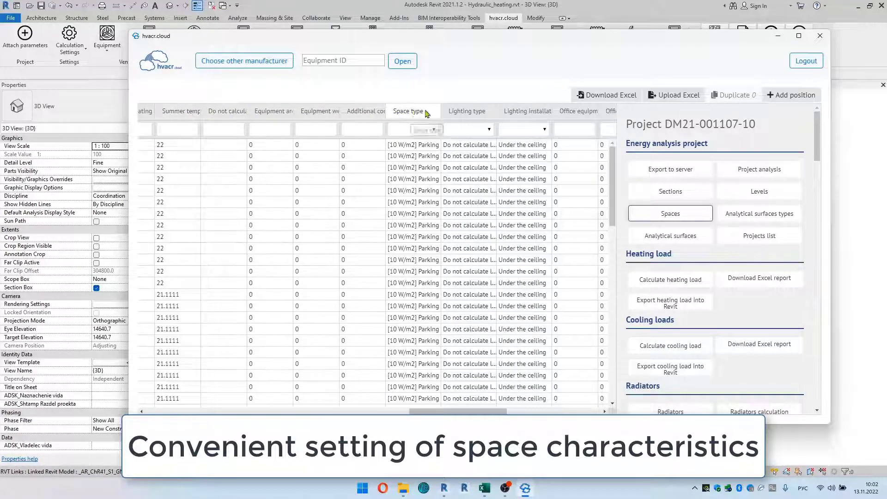
drag(460, 411, 553, 413)
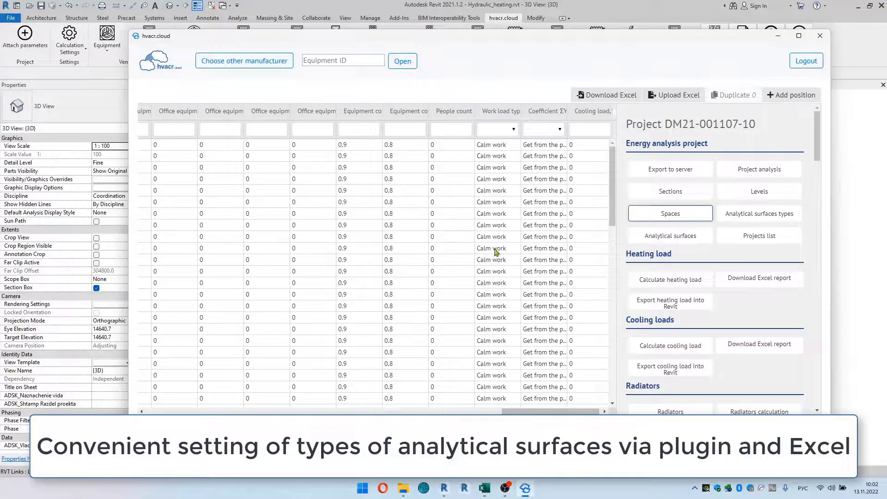
- Open the analytical surface types table and read the full titles of the first four types
click(786, 216)
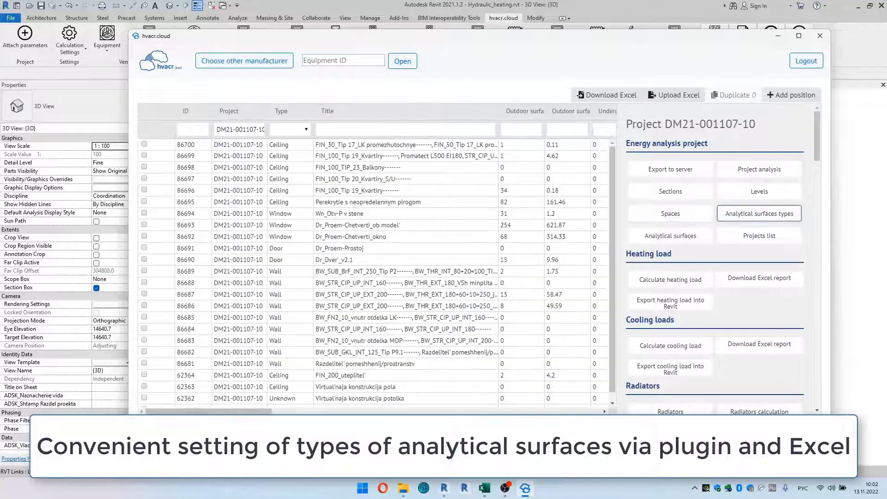
double_click(318, 144)
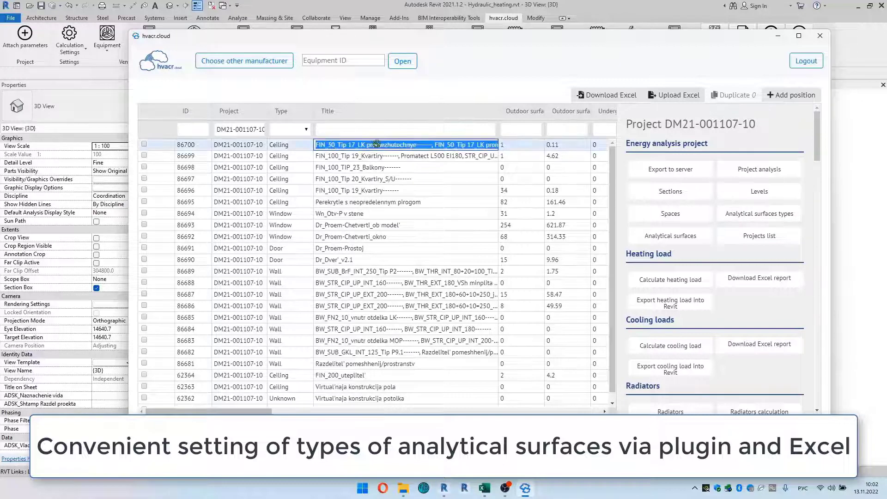
drag(433, 144, 486, 146)
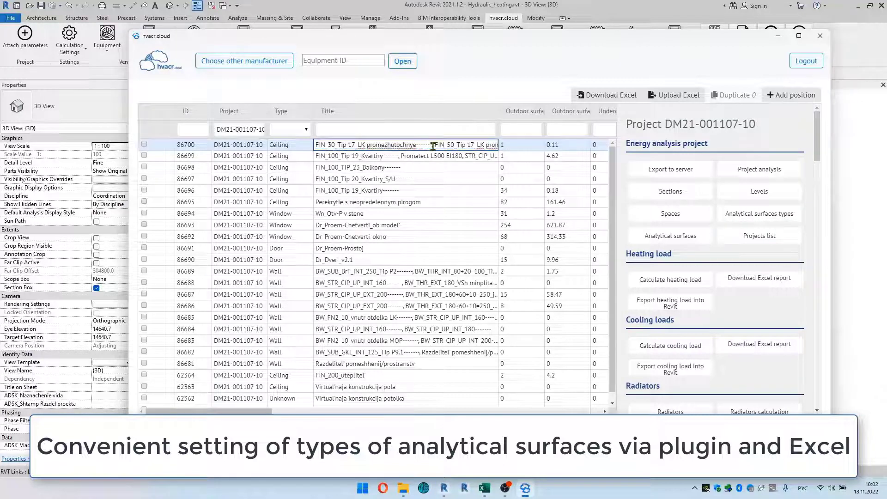
double_click(390, 157)
drag(399, 157, 508, 157)
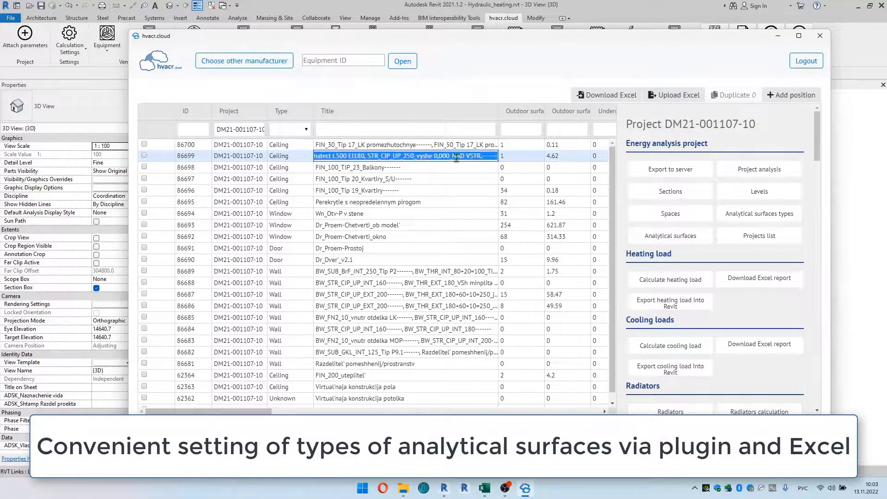
click(423, 156)
drag(489, 157, 349, 157)
double_click(398, 168)
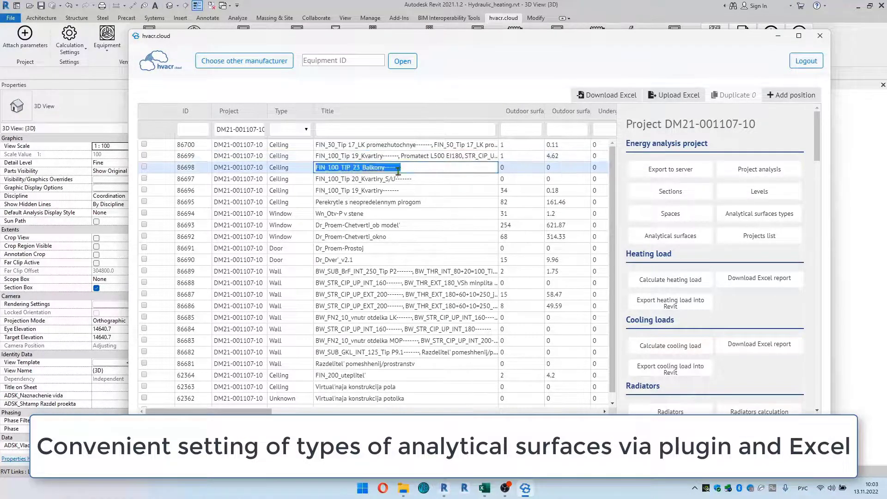
double_click(417, 180)
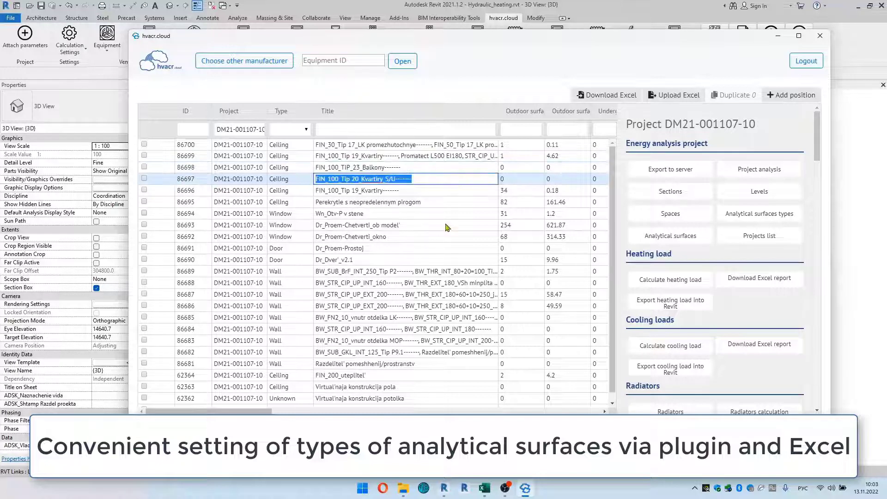
- Scroll the surface types table across to the Window type and Door type columns
drag(268, 410, 408, 411)
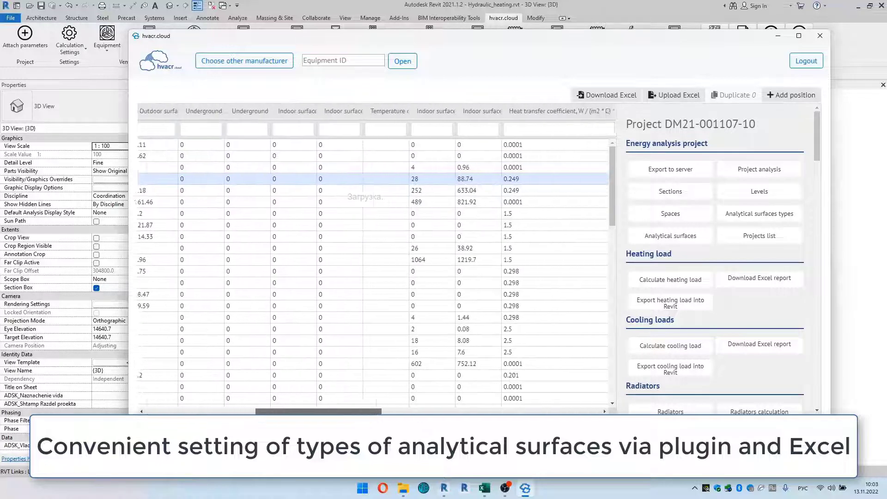
click(443, 410)
drag(370, 410, 538, 411)
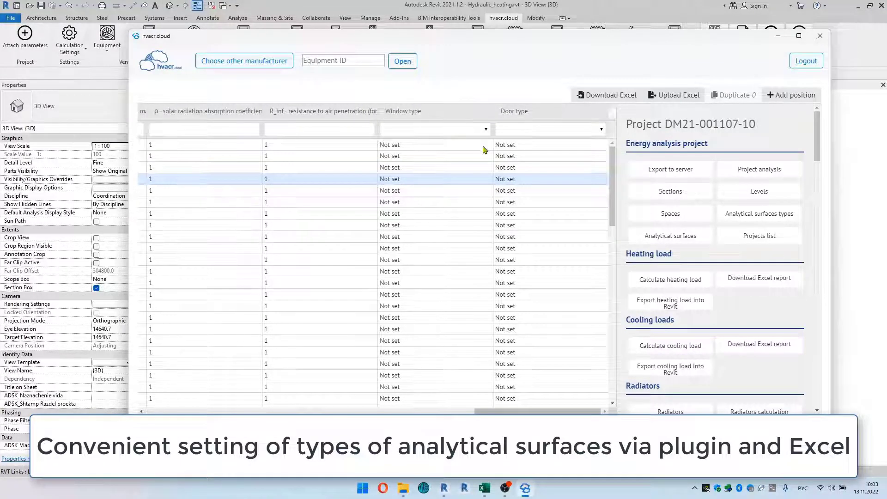
drag(536, 410, 262, 392)
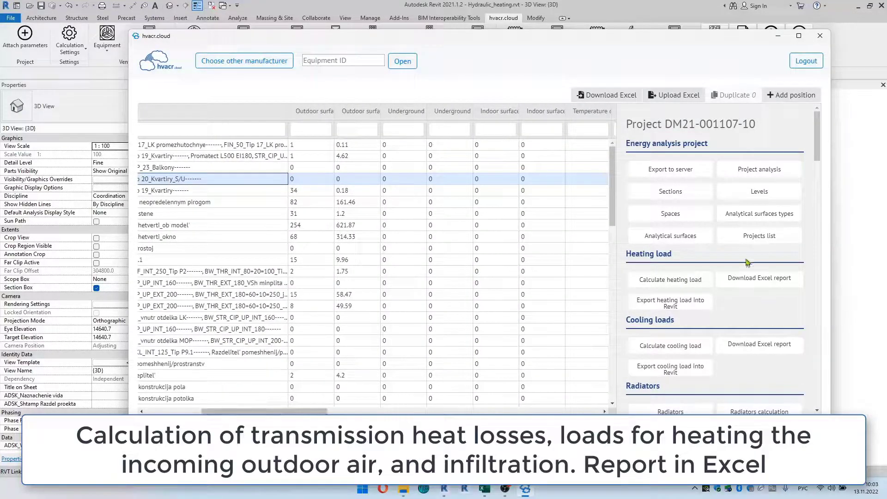
scroll(703, 278, down, 3)
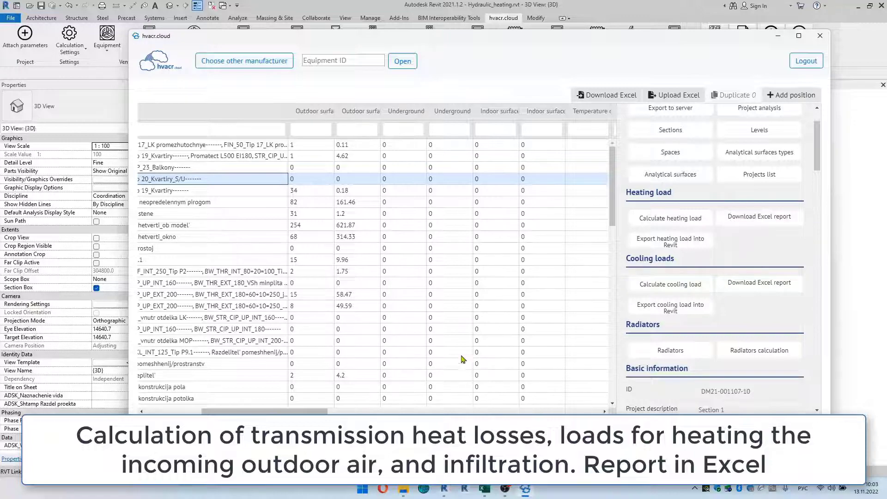
mouse_move(484, 489)
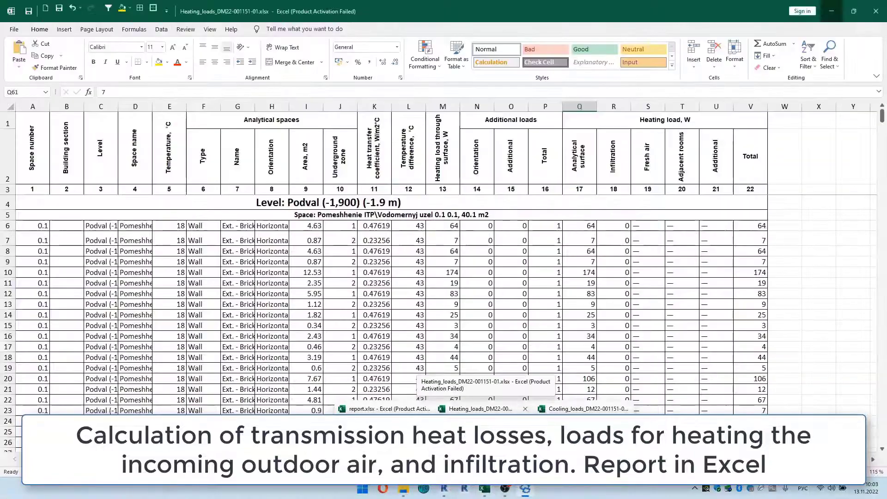
- Bring up the Heating_loads workbook and scroll through the per-surface heating loads
click(480, 408)
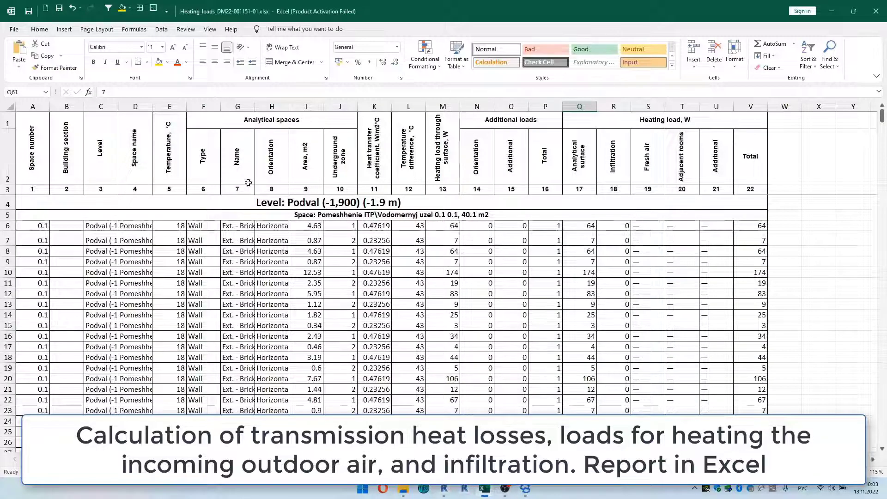
scroll(248, 182, down, 1)
scroll(222, 222, down, 4)
scroll(185, 277, down, 10)
scroll(151, 319, down, 1)
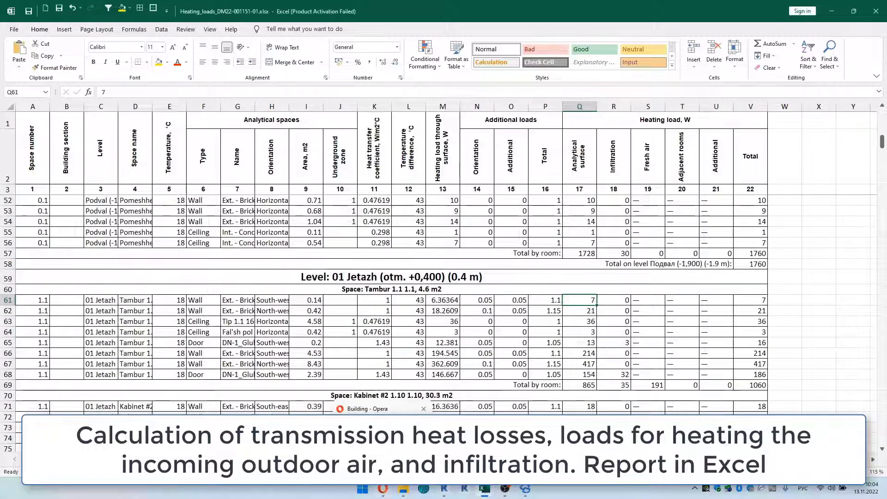
- Orbit the Opera 3D building viewer and check a wall surface's details, then hide it
click(382, 489)
drag(555, 342, 569, 321)
click(462, 259)
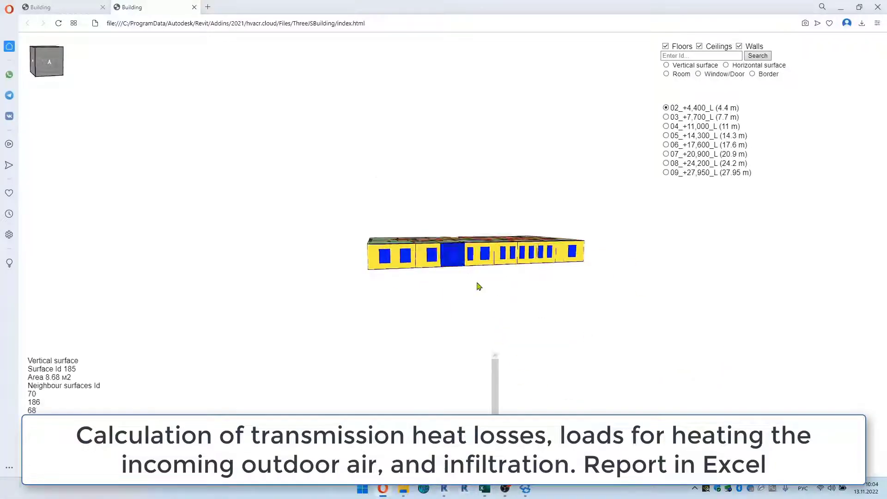
drag(477, 287, 480, 323)
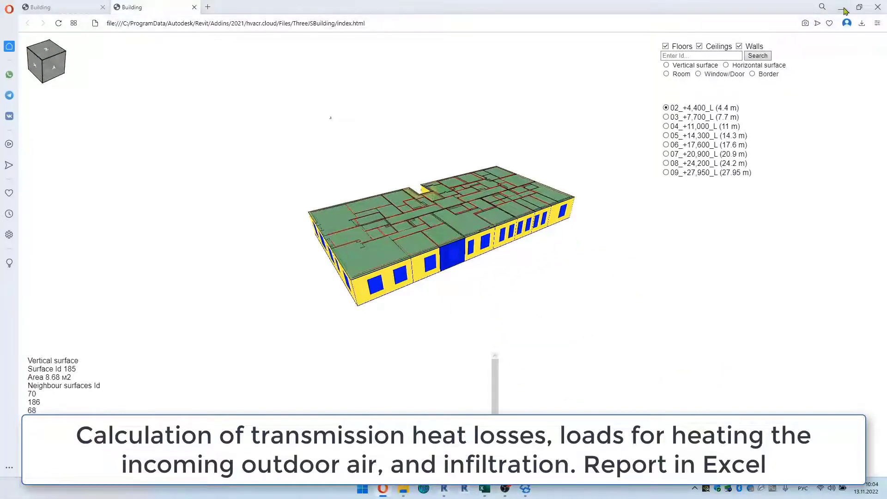
click(841, 8)
- Scroll the heating report past the 1760 W basement total into level 01 Jetazh
scroll(354, 338, up, 5)
scroll(353, 338, up, 10)
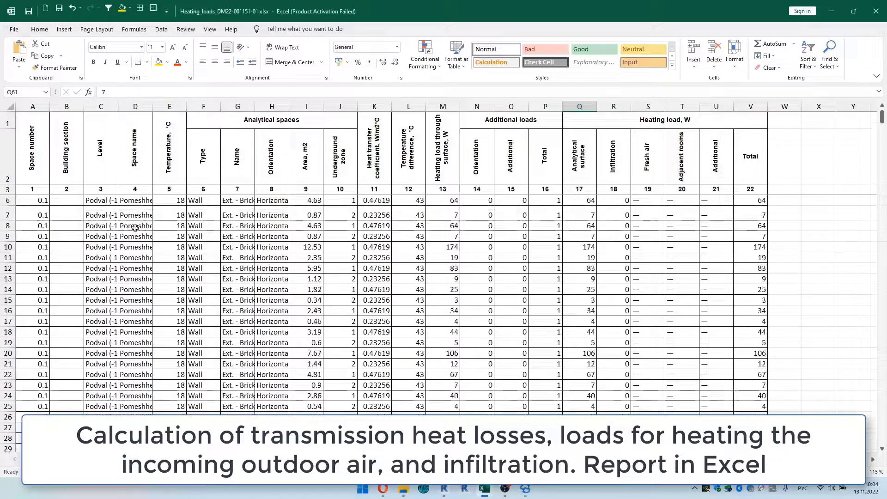
scroll(327, 124, down, 7)
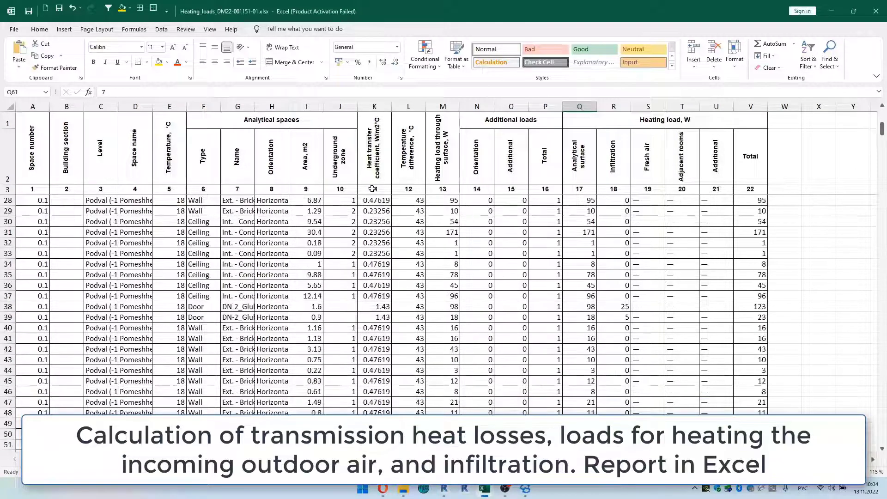
scroll(362, 233, down, 7)
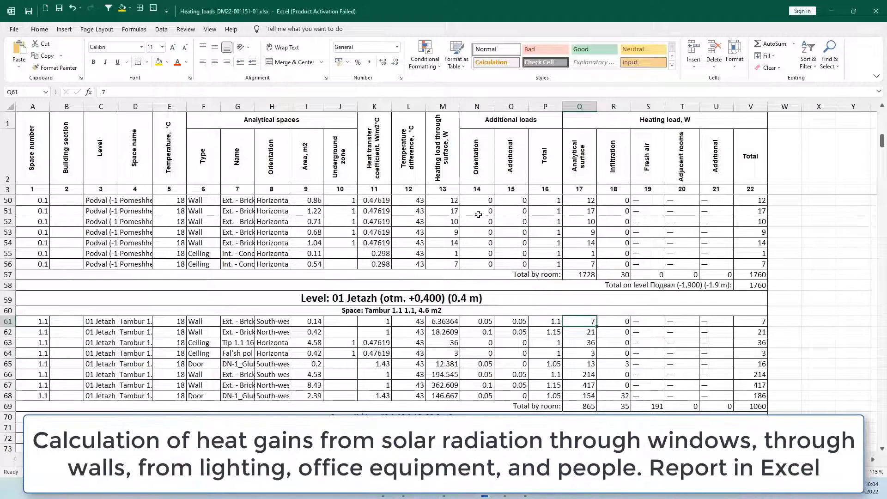
- Review the Cooling_loads workbook's Additional cooling load column L, then close it
click(829, 9)
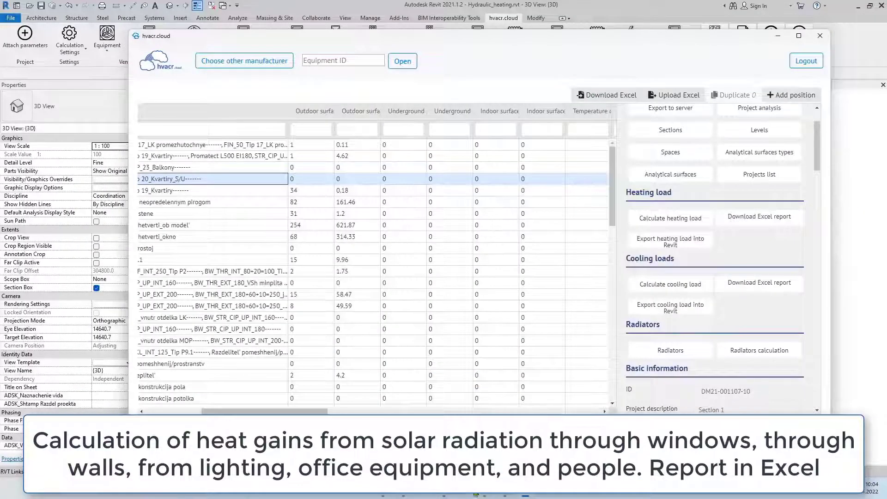
click(483, 495)
scroll(129, 228, up, 1)
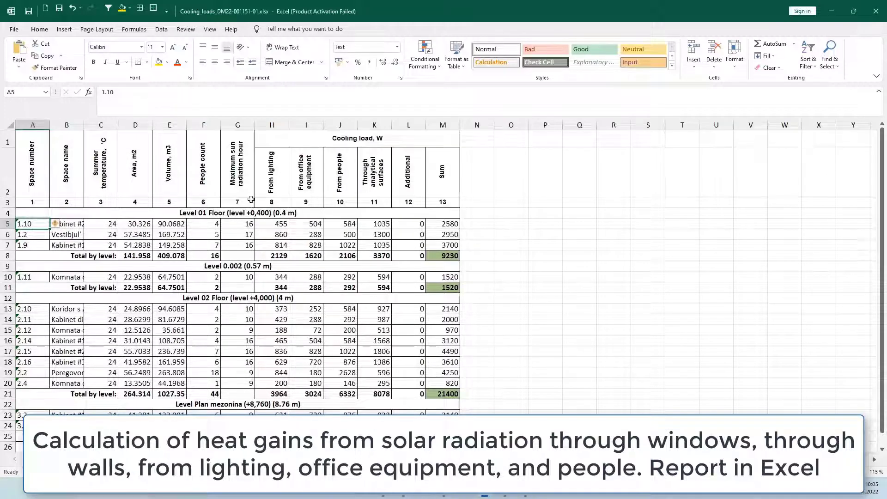
drag(251, 199, 398, 131)
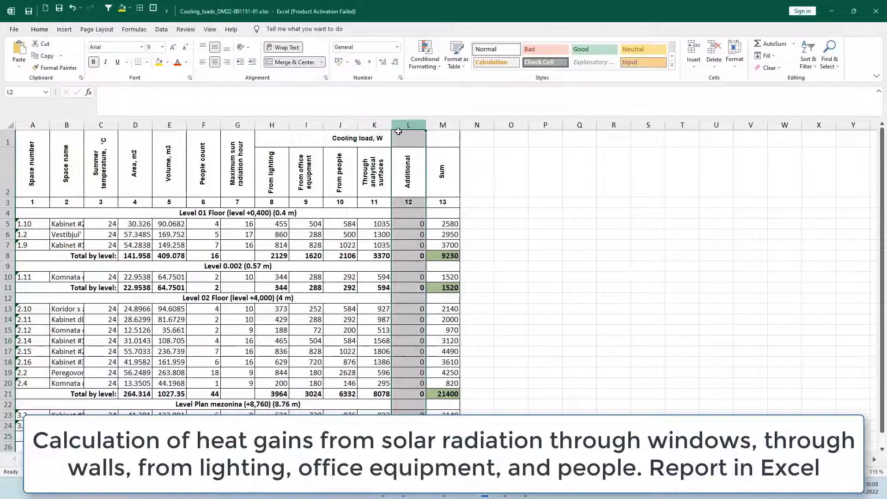
scroll(310, 229, down, 1)
scroll(307, 245, up, 1)
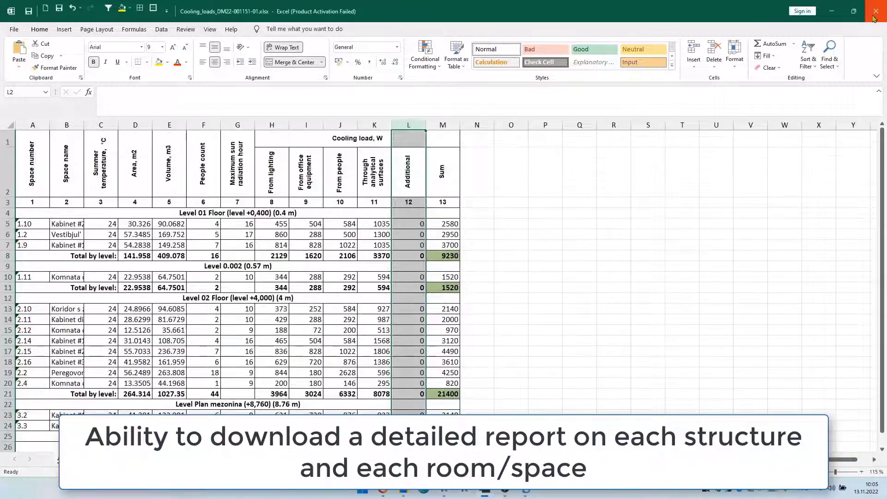
click(874, 18)
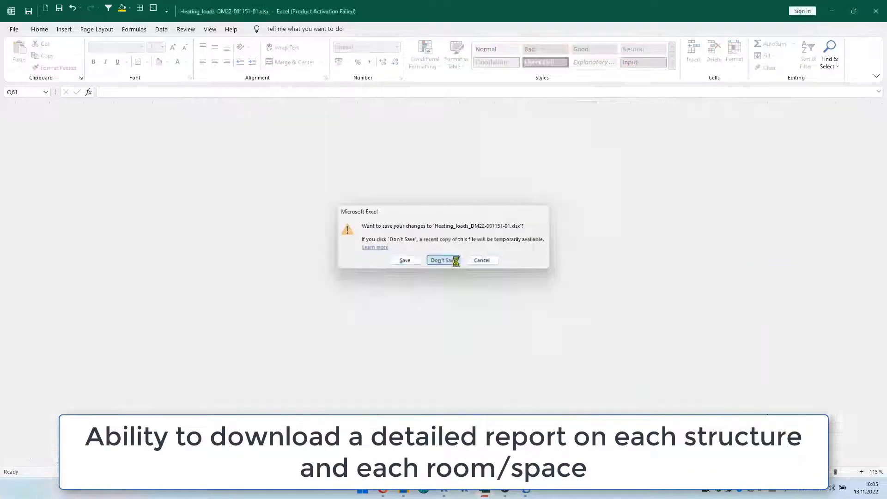
- Discard the heating workbook changes and select the Karetniy project in the projects list
click(445, 261)
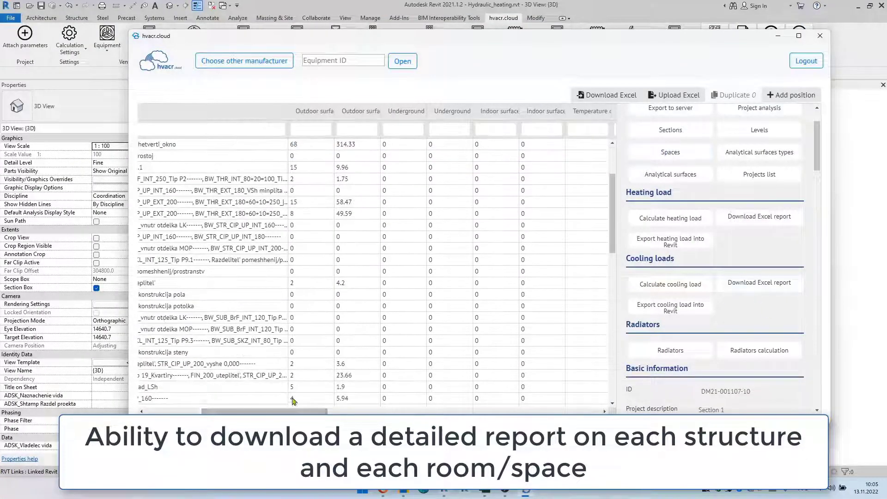
click(765, 173)
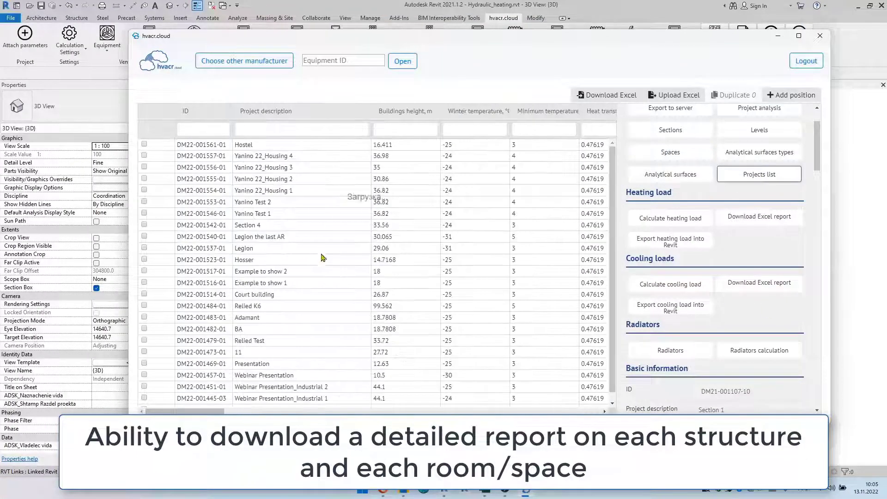
scroll(308, 312, down, 2)
scroll(307, 312, down, 2)
click(298, 336)
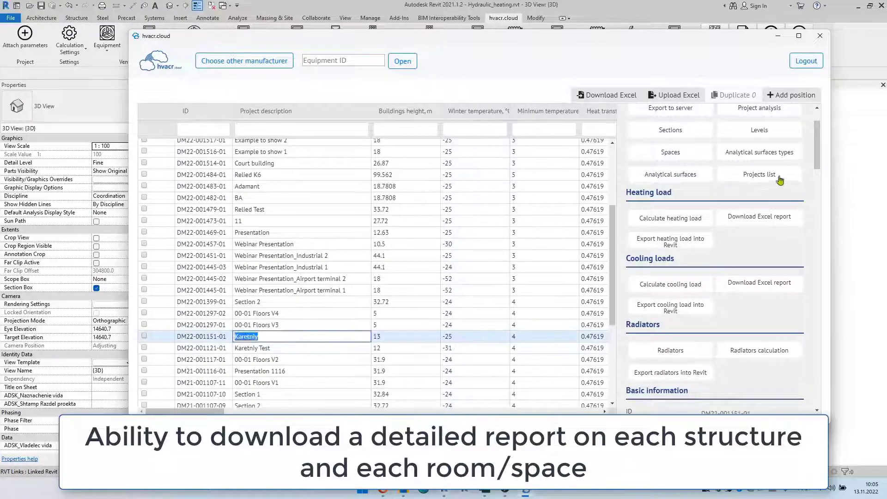
- List the Karetniy spaces and select space 273423
click(696, 158)
mouse_move(240, 410)
mouse_down()
mouse_move(554, 410)
mouse_move(175, 411)
mouse_up()
click(554, 364)
- Scroll through the 2000 W cooling load report for Kabinet direktora 2.11, then close it
click(221, 364)
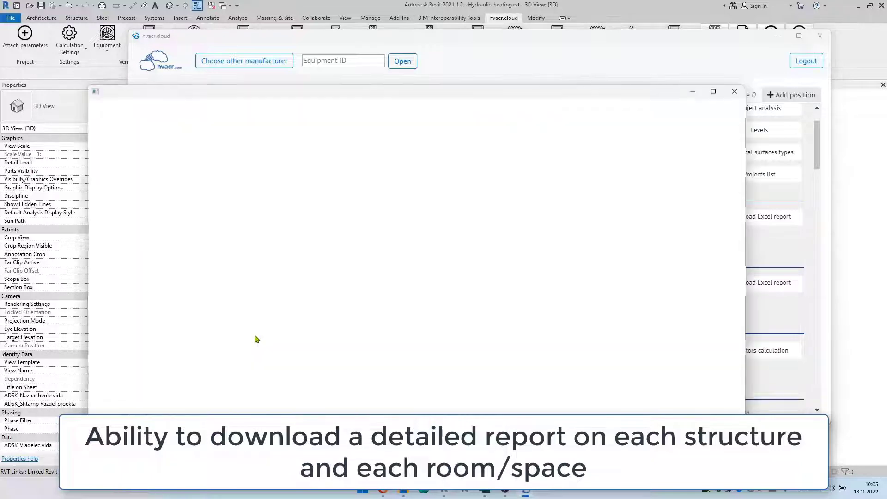
scroll(196, 134, down, 1)
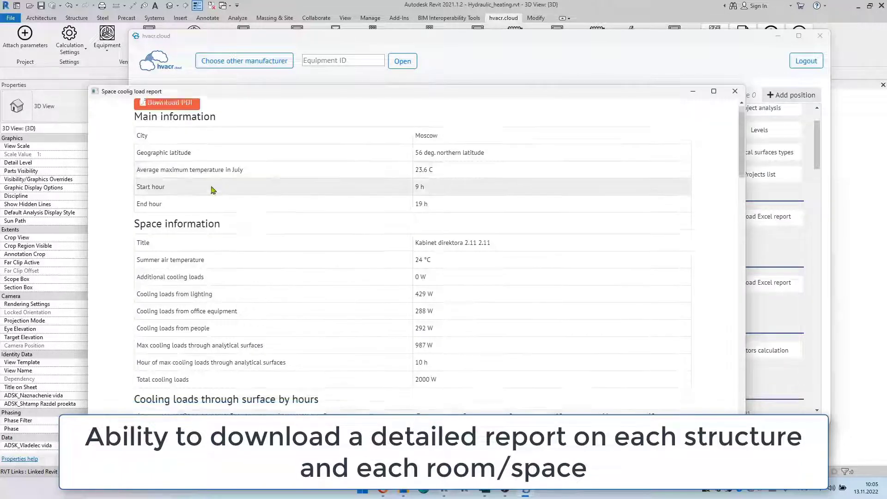
scroll(199, 203, down, 1)
scroll(186, 319, down, 2)
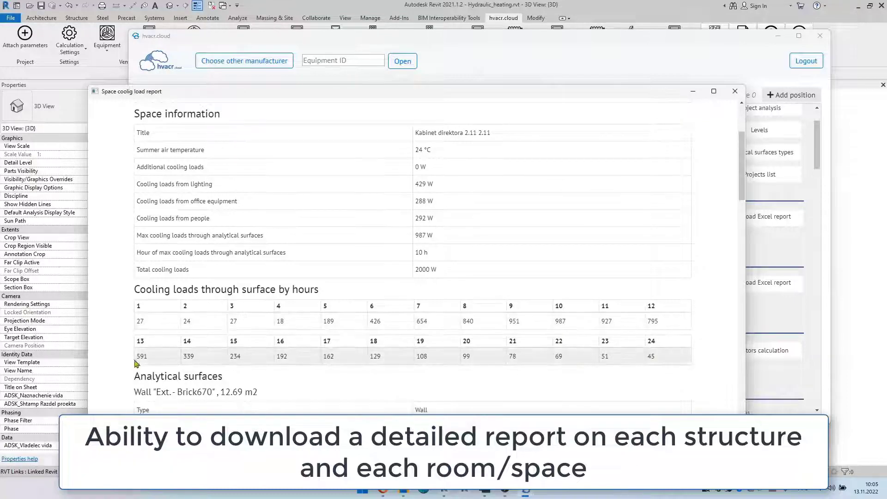
scroll(135, 363, down, 4)
scroll(157, 277, down, 5)
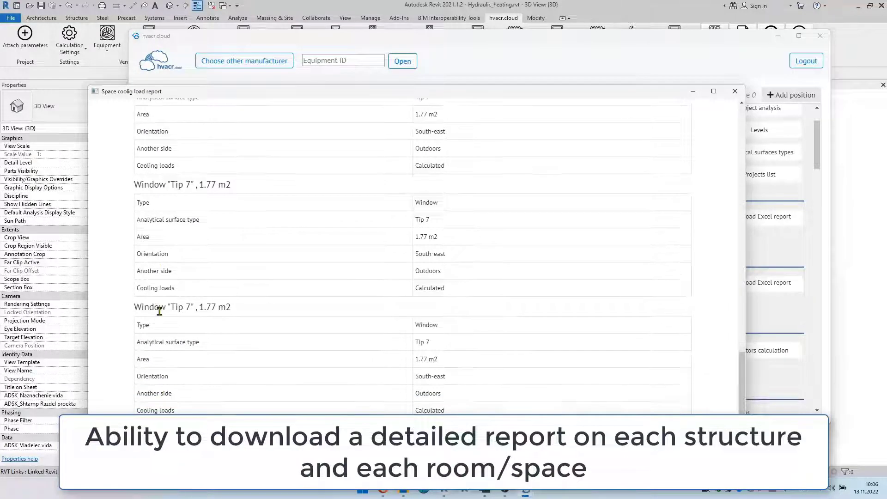
scroll(159, 314, up, 10)
scroll(159, 314, up, 10)
scroll(160, 314, up, 10)
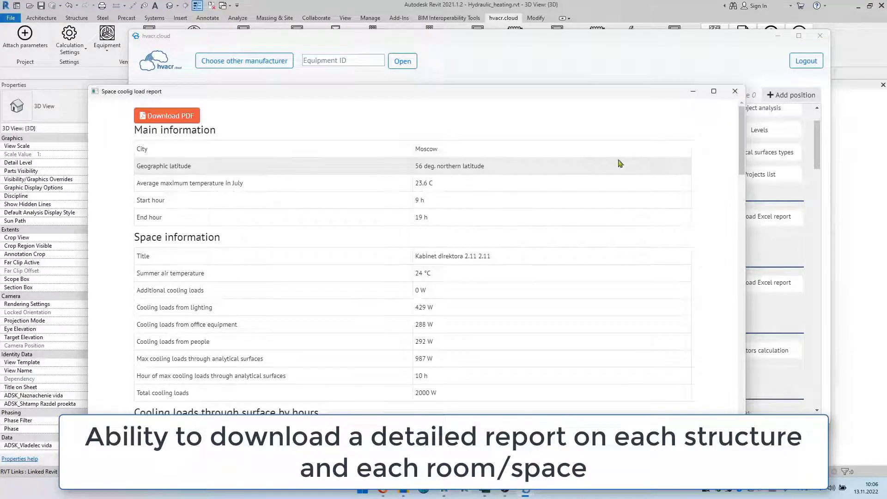
click(735, 92)
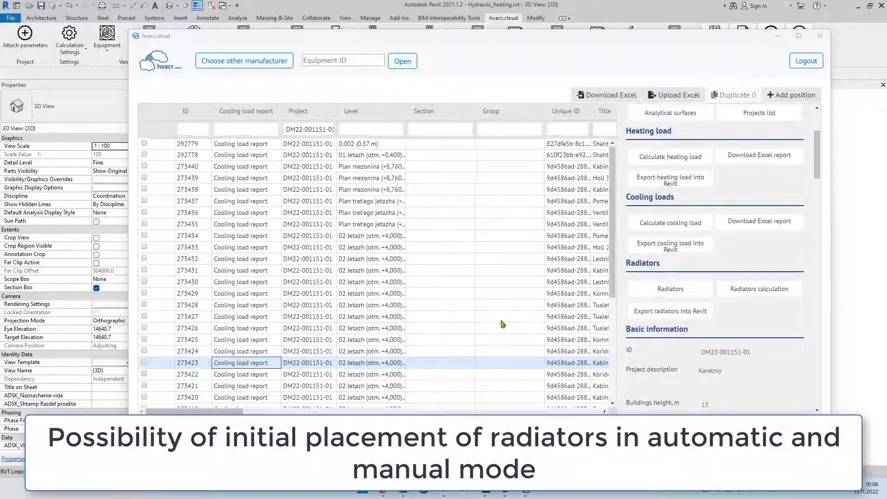
- Run the radiator calculation and review its Zehnder Charleston 90/70 °C settings and per-room results
scroll(739, 295, down, 2)
click(759, 288)
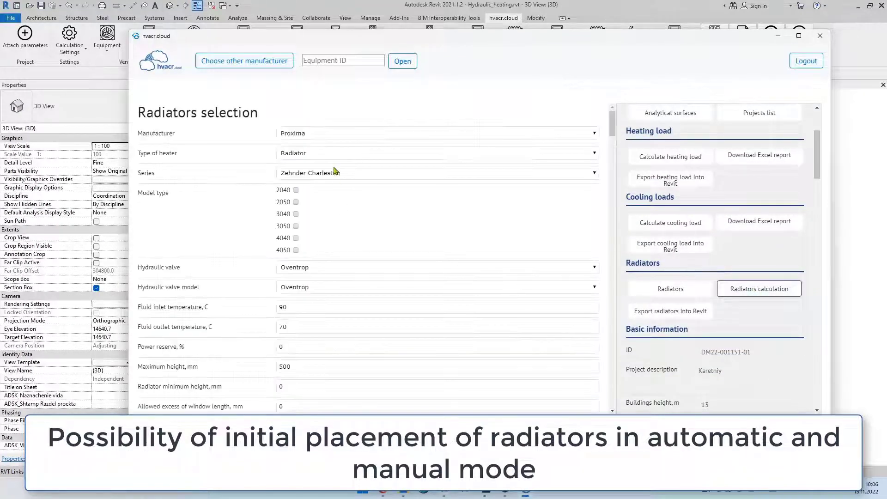
scroll(340, 189, down, 1)
scroll(340, 206, down, 3)
scroll(326, 217, down, 3)
scroll(326, 217, down, 1)
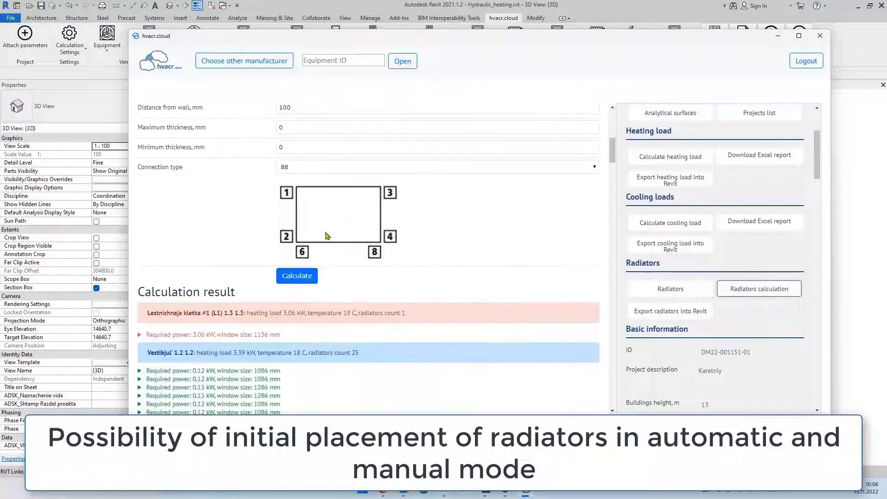
scroll(315, 263, down, 1)
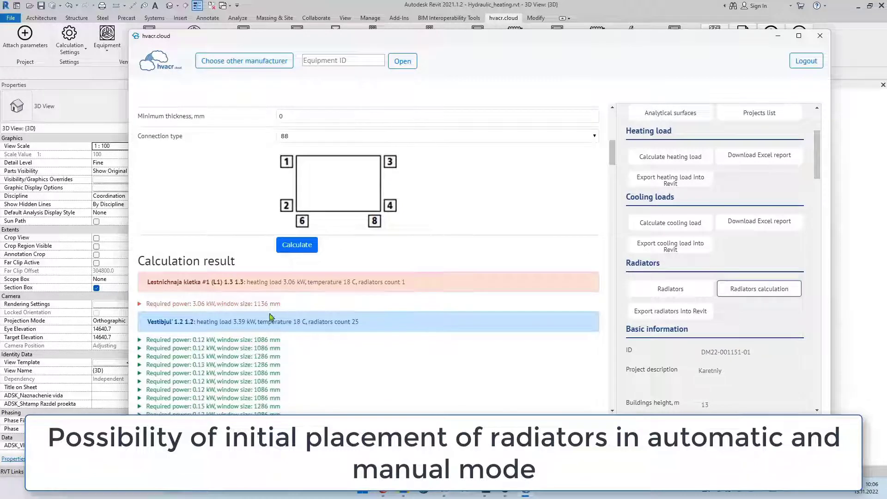
scroll(271, 319, down, 4)
scroll(279, 323, down, 5)
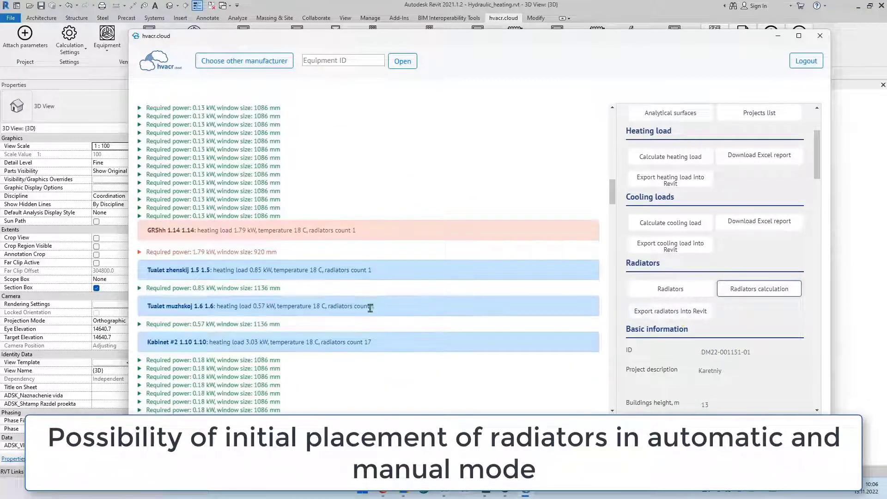
scroll(356, 311, down, 5)
scroll(356, 314, up, 10)
scroll(357, 312, up, 10)
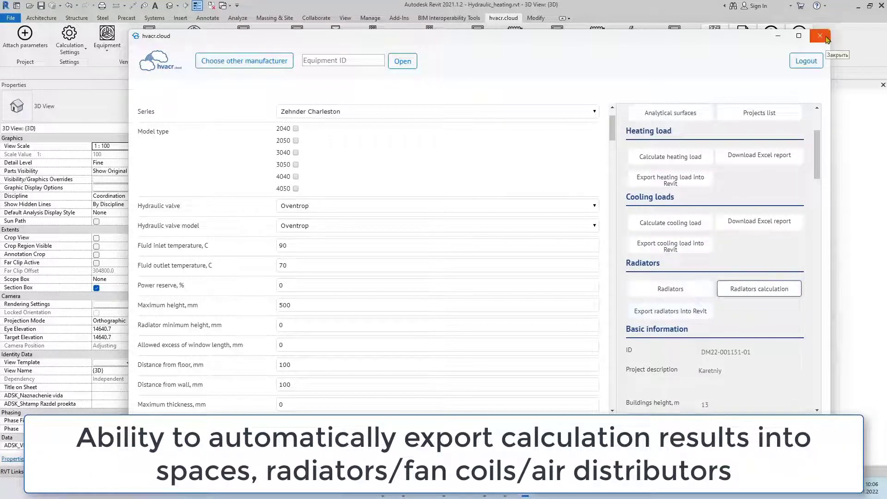
- Close hvacr.cloud and check that kitchen-living space 1466 on plan 02_+4,400_L shows 2030 W
click(820, 36)
click(286, 85)
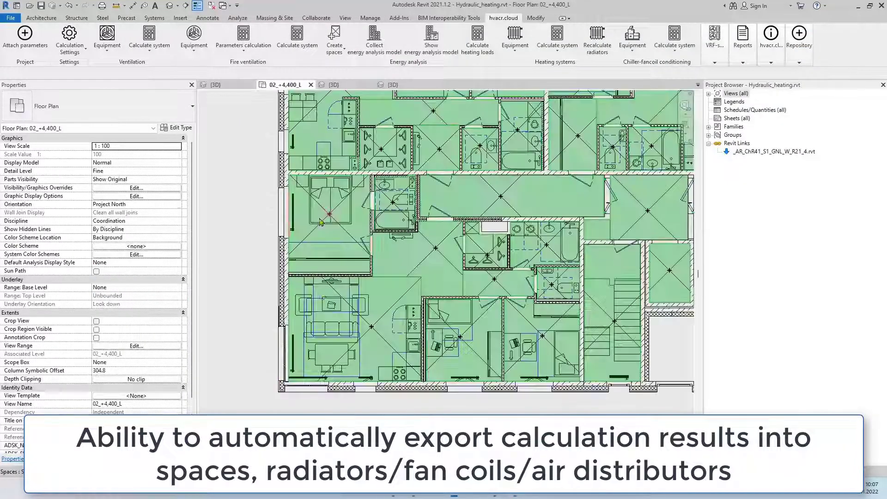
scroll(317, 411, up, 1)
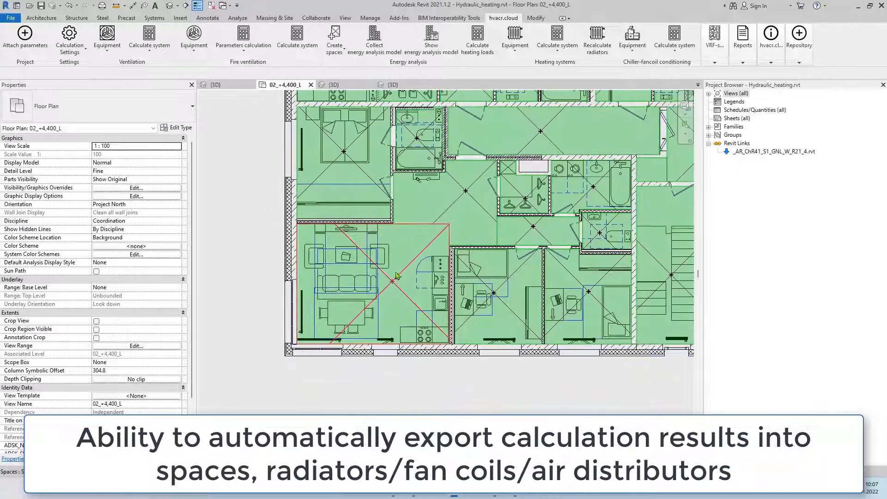
click(392, 281)
scroll(136, 249, down, 3)
scroll(136, 250, down, 3)
scroll(136, 250, down, 3)
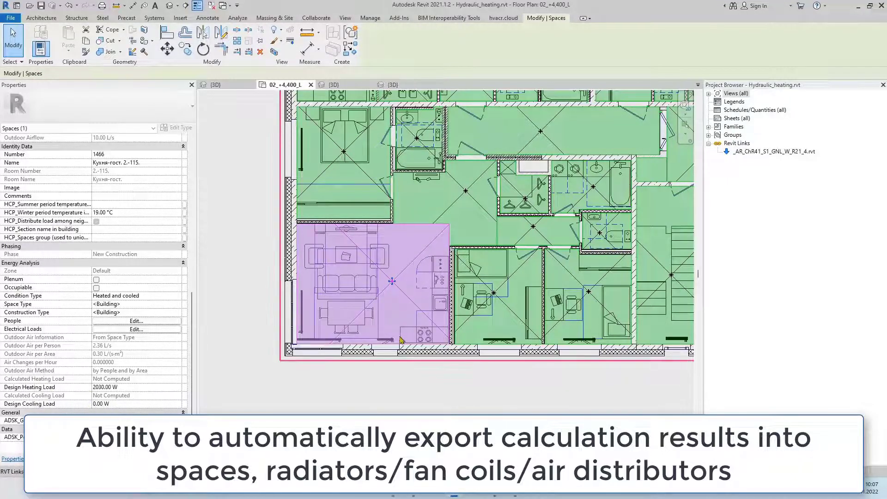
- Deselect the space and zoom out to view the whole floor plan
click(309, 303)
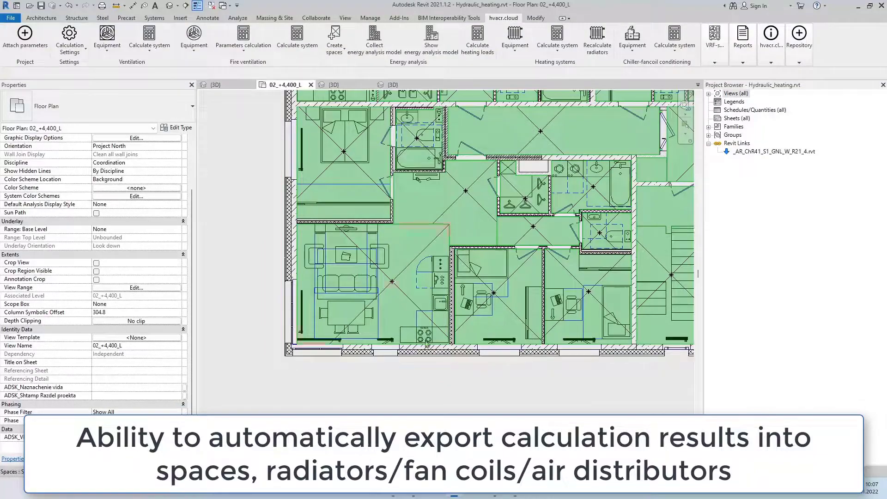
scroll(305, 302, down, 2)
scroll(287, 298, down, 1)
scroll(265, 291, down, 1)
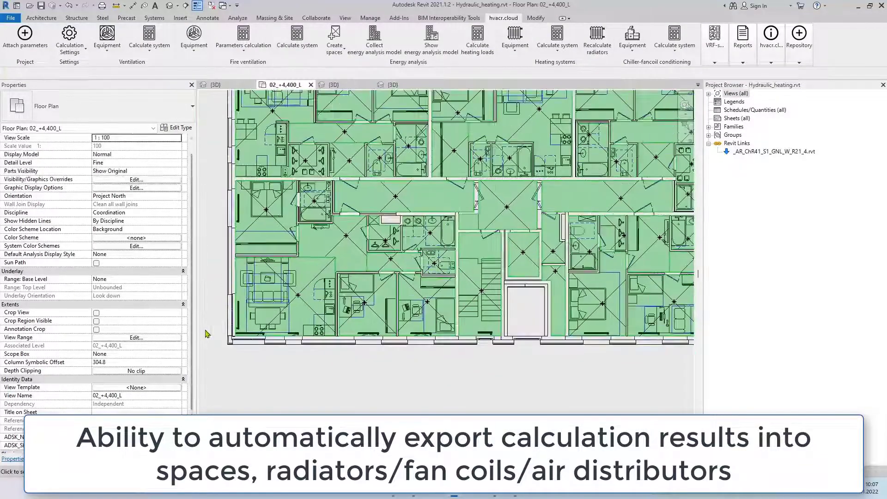
scroll(258, 318, down, 1)
scroll(252, 346, down, 1)
scroll(278, 231, up, 1)
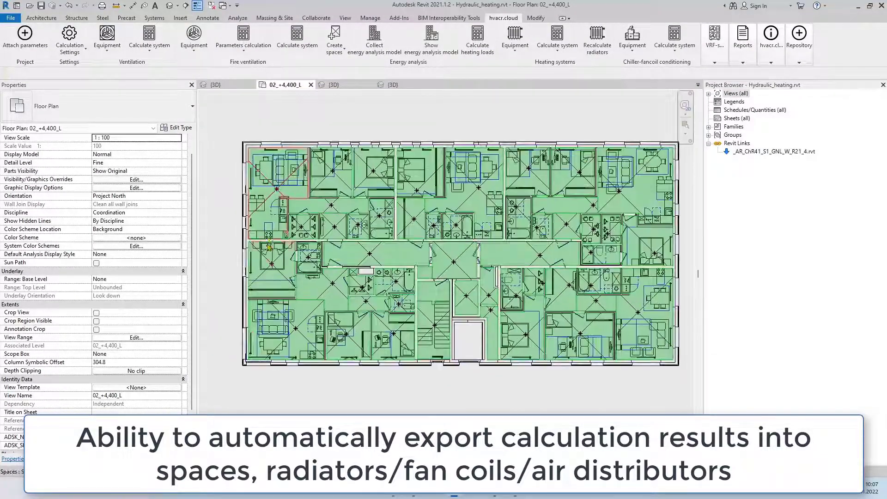